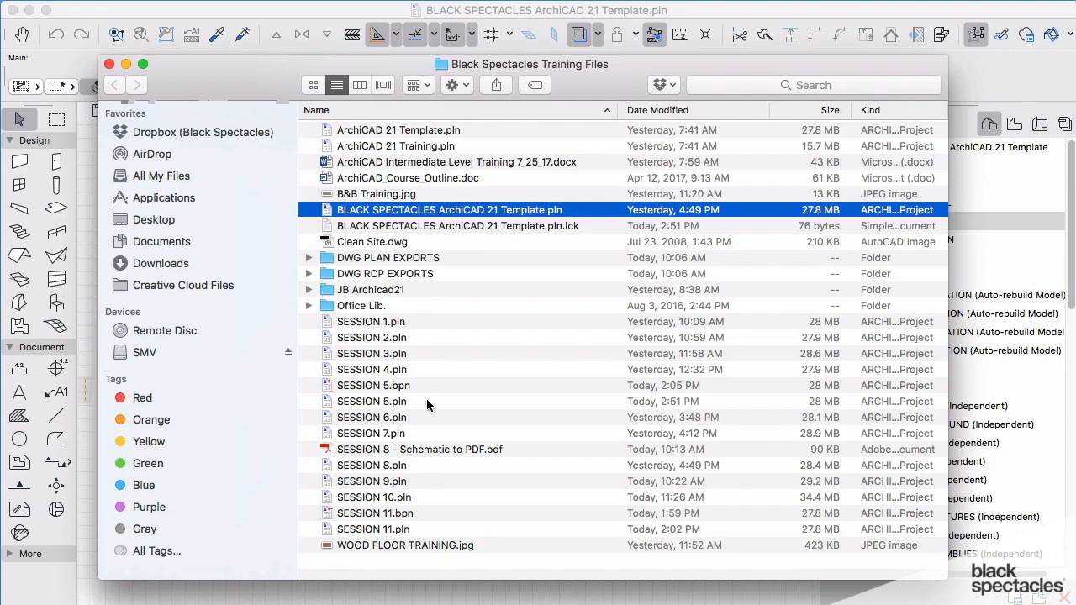
# - Open the Library Manager and remove the Office Lib. library from the project
pyautogui.click(400, 598)
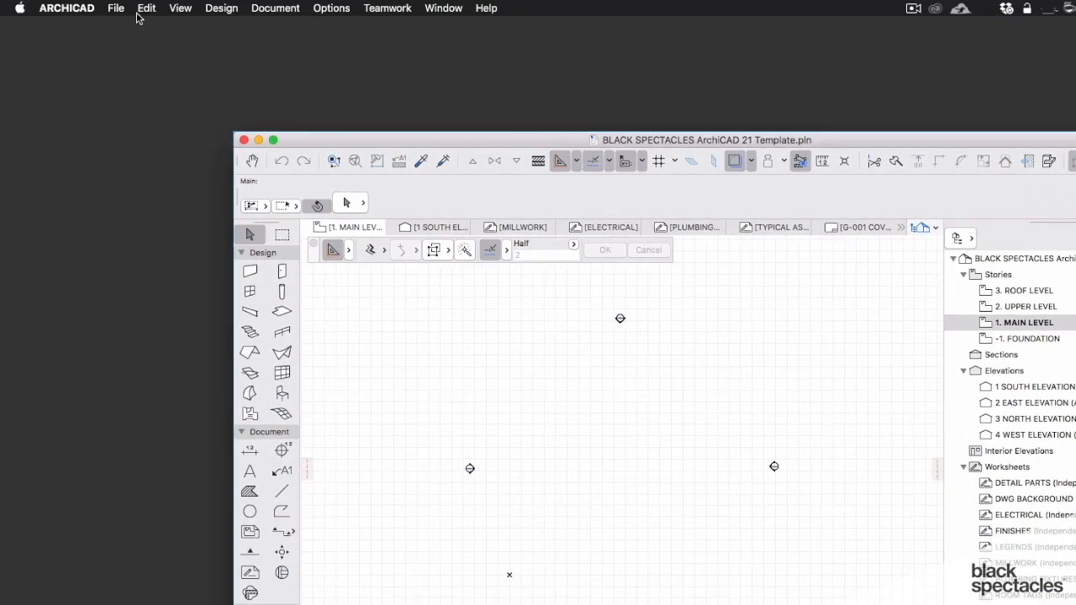
pyautogui.click(117, 8)
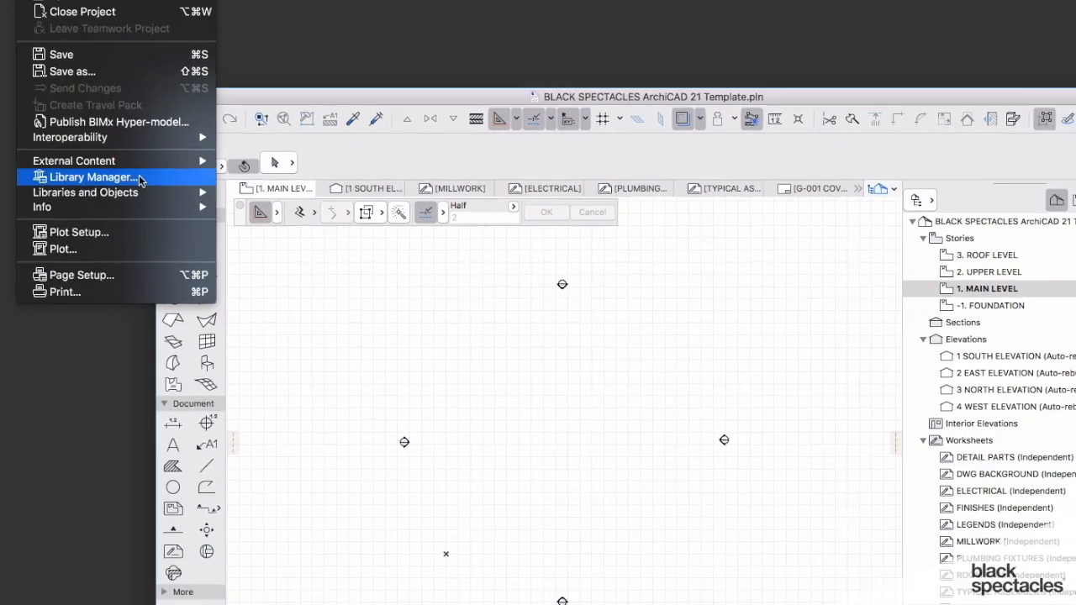
pyautogui.click(216, 216)
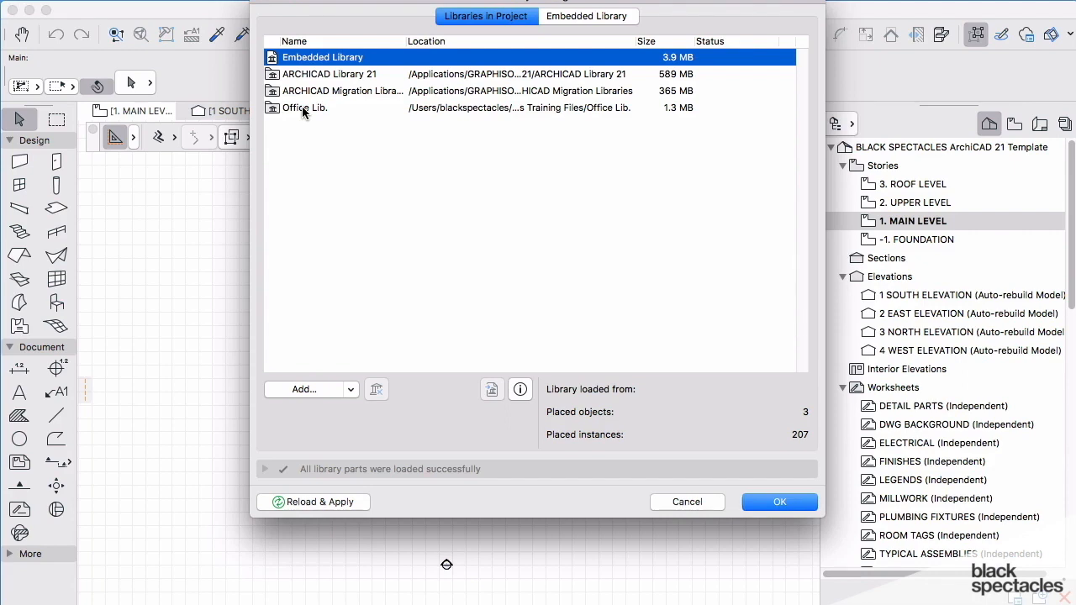
pyautogui.click(303, 110)
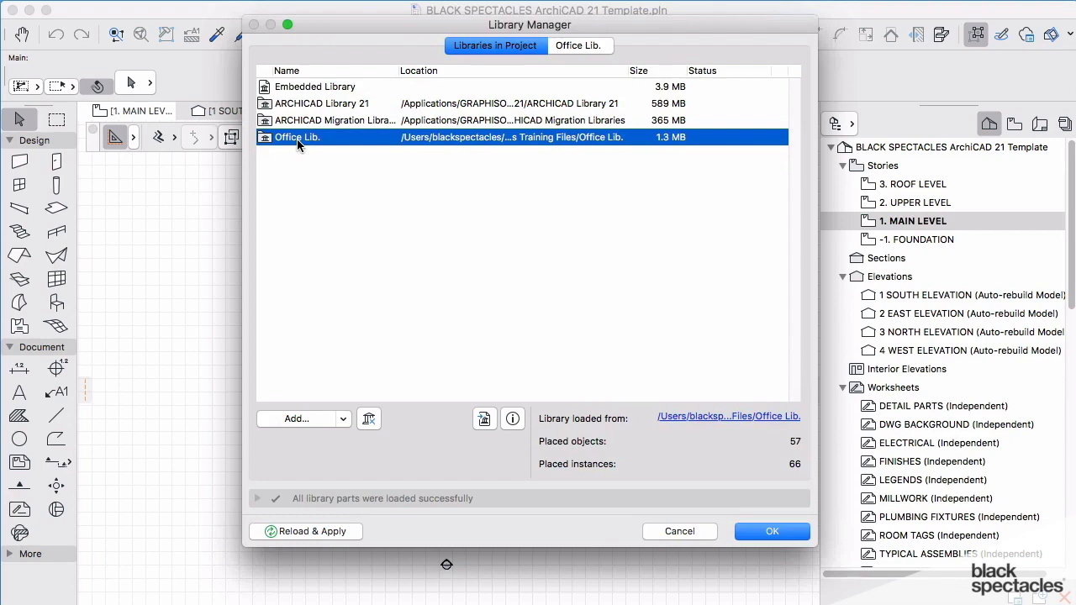
pyautogui.click(369, 419)
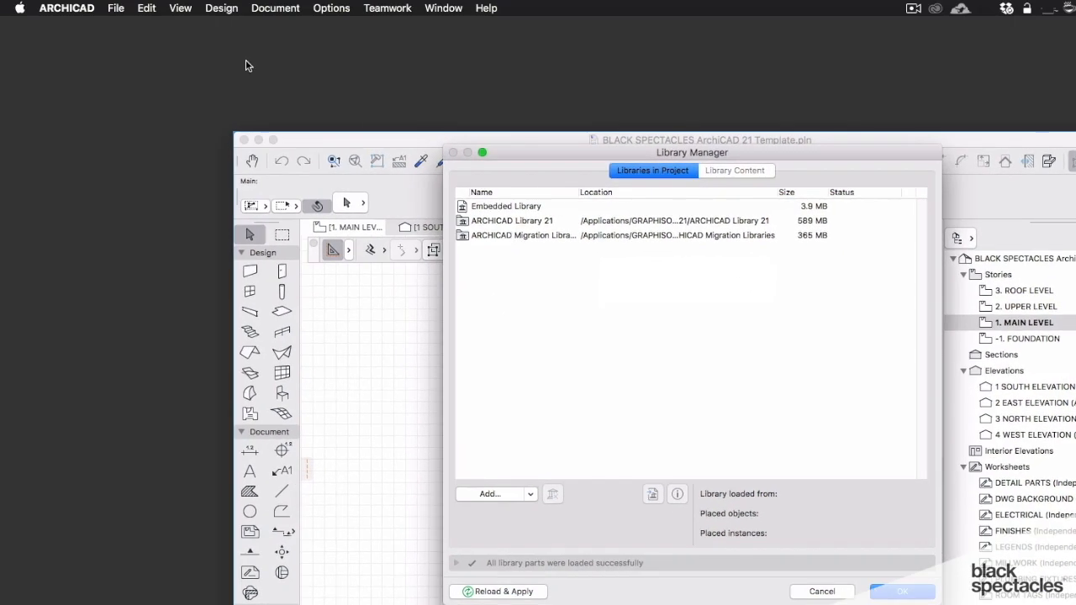
# - Add the Office Lib. folder from Black Spectacles Training Files on the Desktop to the project libraries and apply the change
pyautogui.click(117, 9)
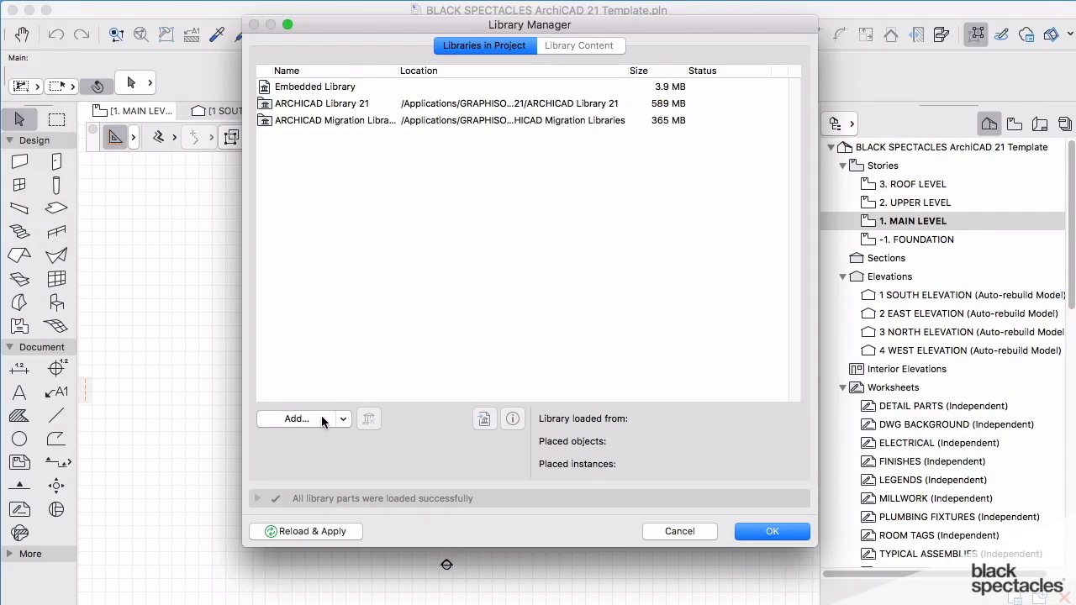
pyautogui.click(320, 419)
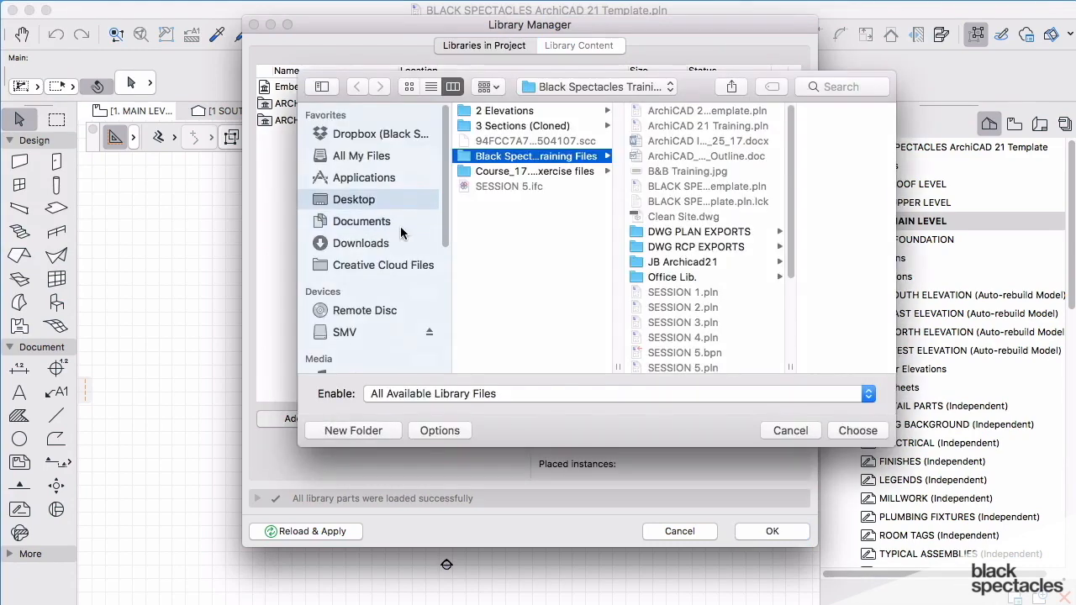
pyautogui.click(360, 201)
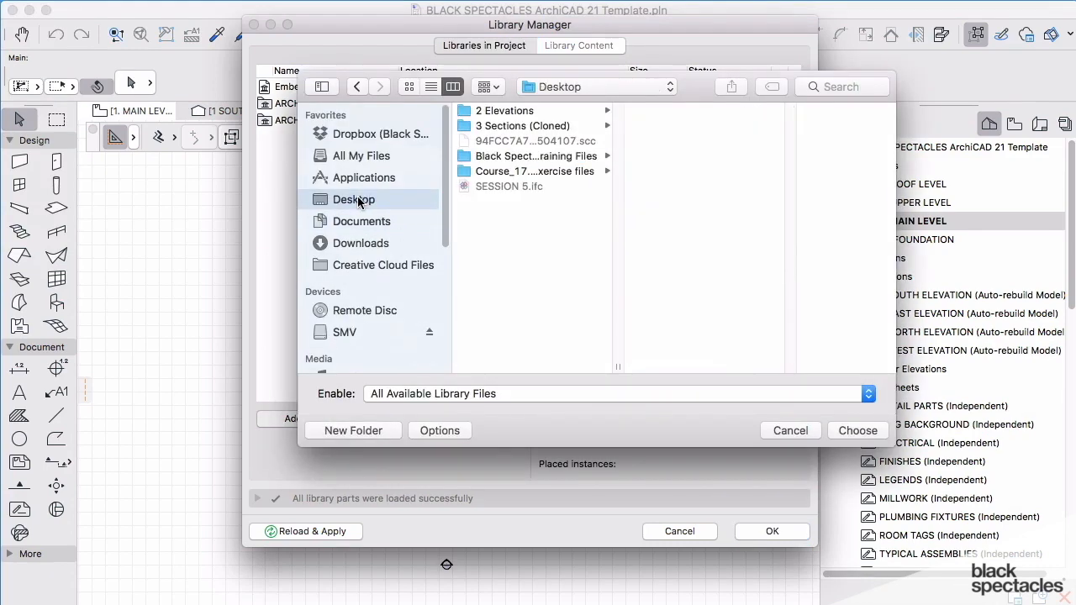
pyautogui.click(506, 158)
pyautogui.click(669, 280)
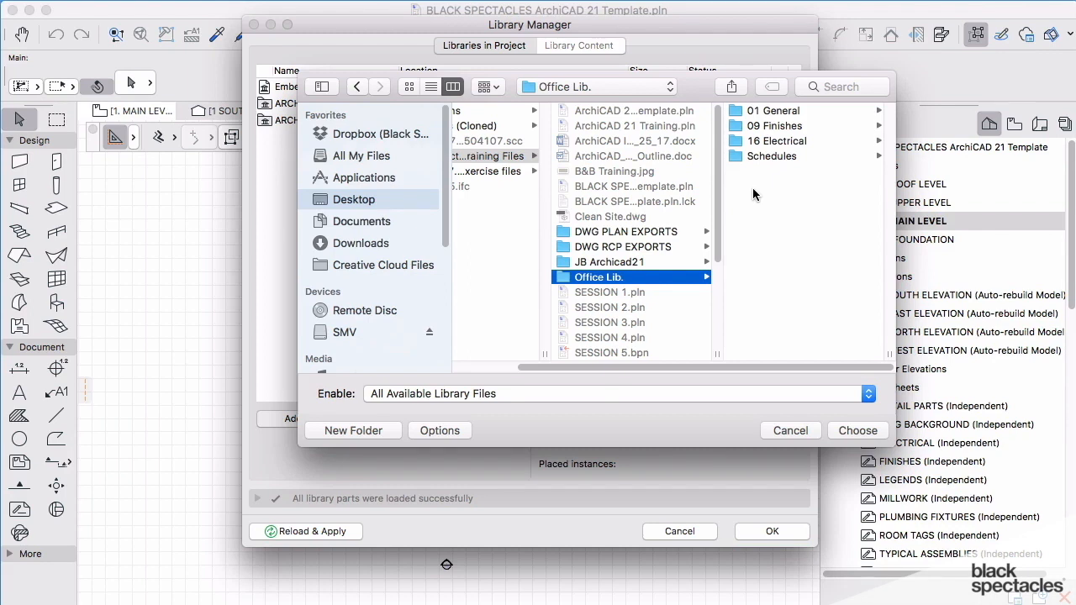
pyautogui.click(858, 431)
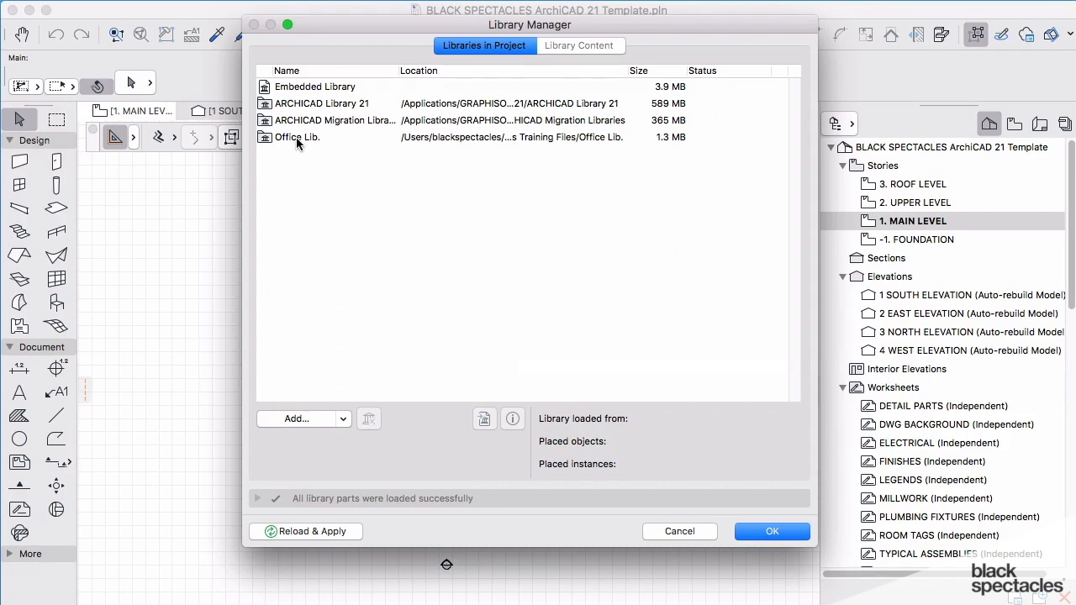
pyautogui.click(762, 533)
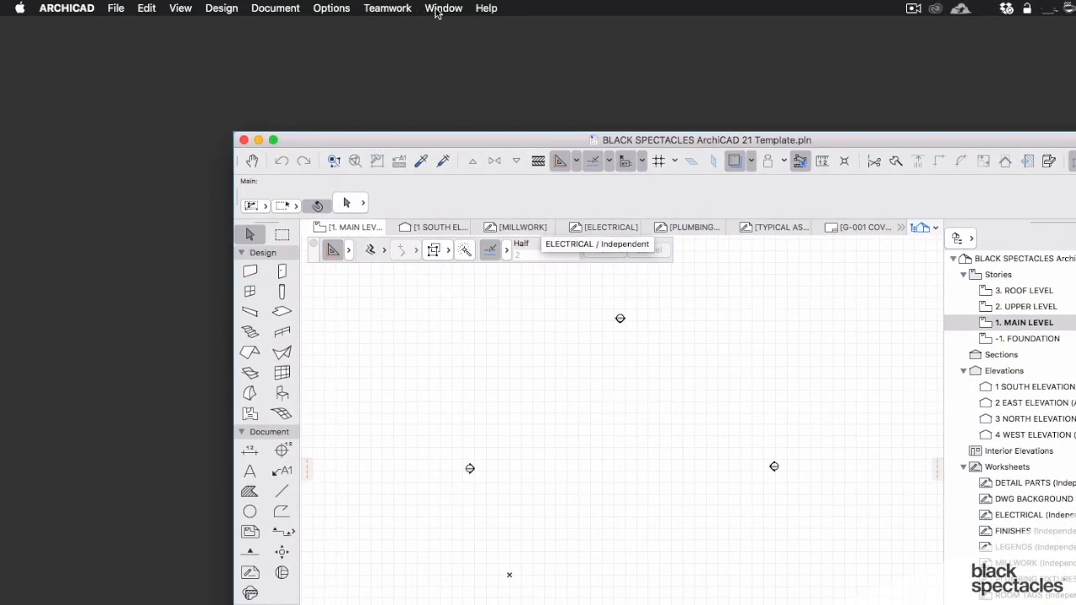
# - Show the Library Loading Report palette, check the loading status over the floor plan, and close it
pyautogui.click(436, 9)
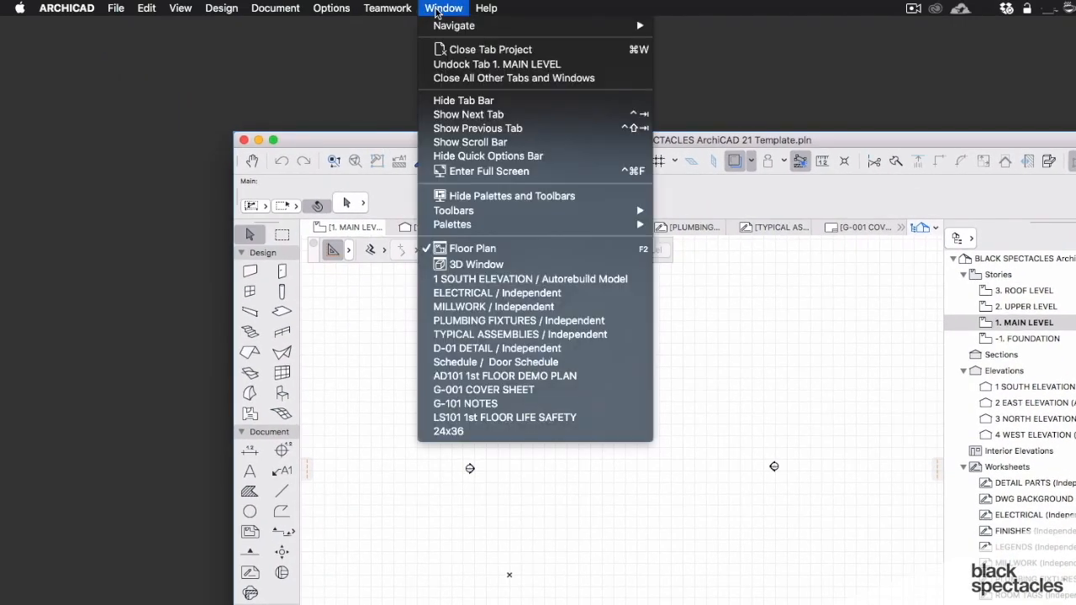
pyautogui.moveTo(486, 227)
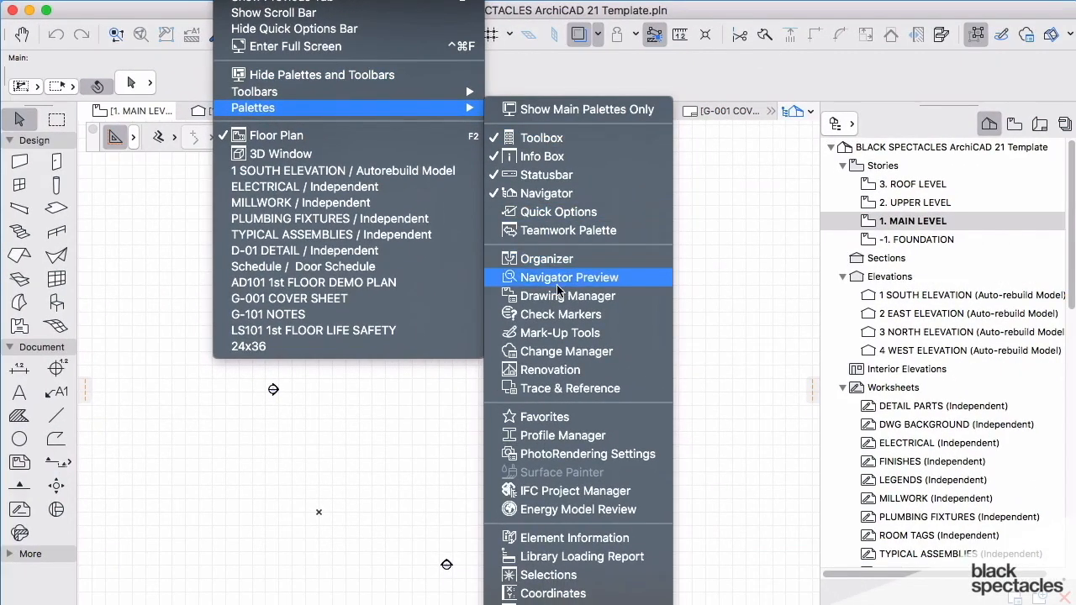
pyautogui.click(589, 557)
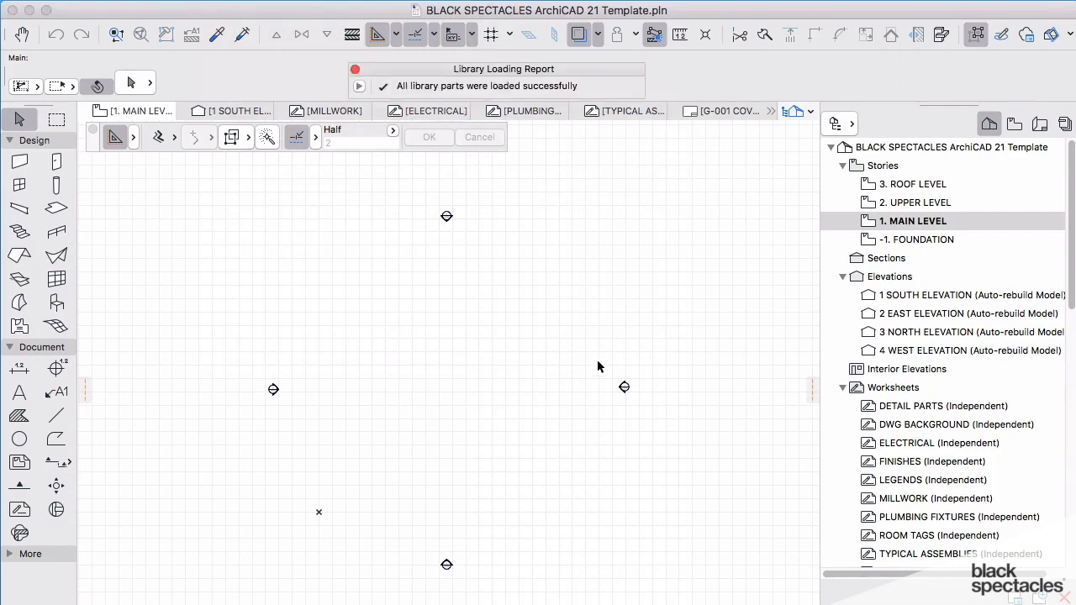
pyautogui.moveTo(399, 73); pyautogui.dragTo(401, 270)
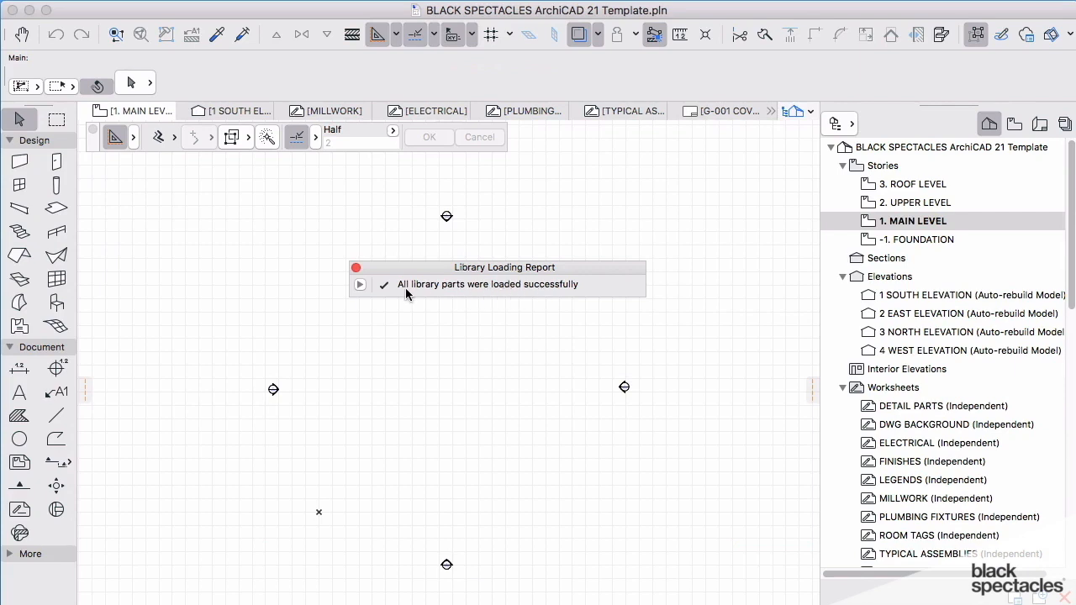
pyautogui.click(356, 269)
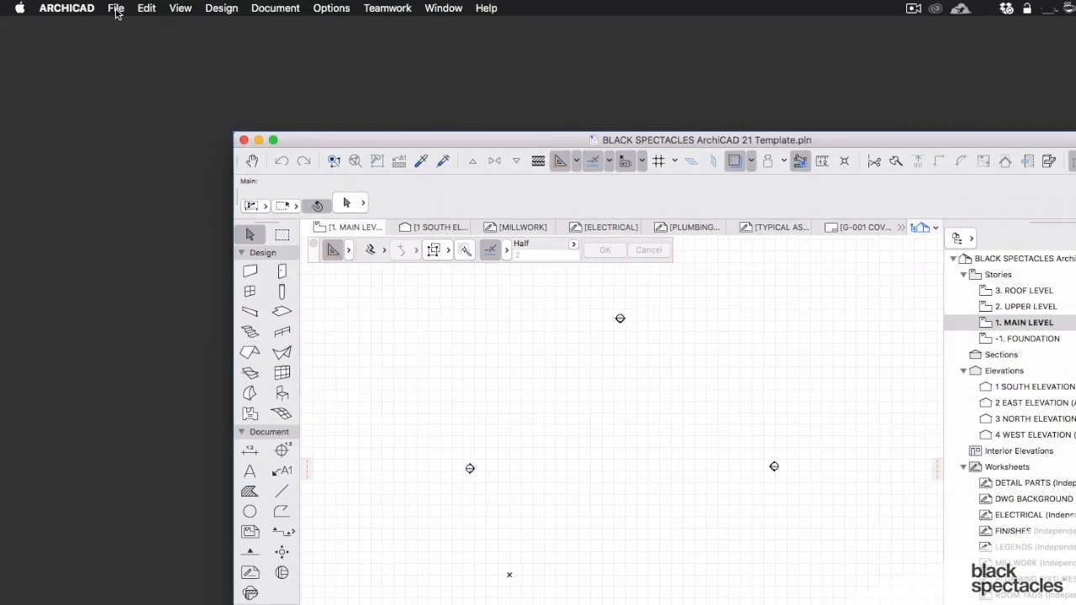
# - Reopen the Library Manager, review the linked libraries, and remove ARCHICAD Migration Libraries from the project
pyautogui.click(116, 10)
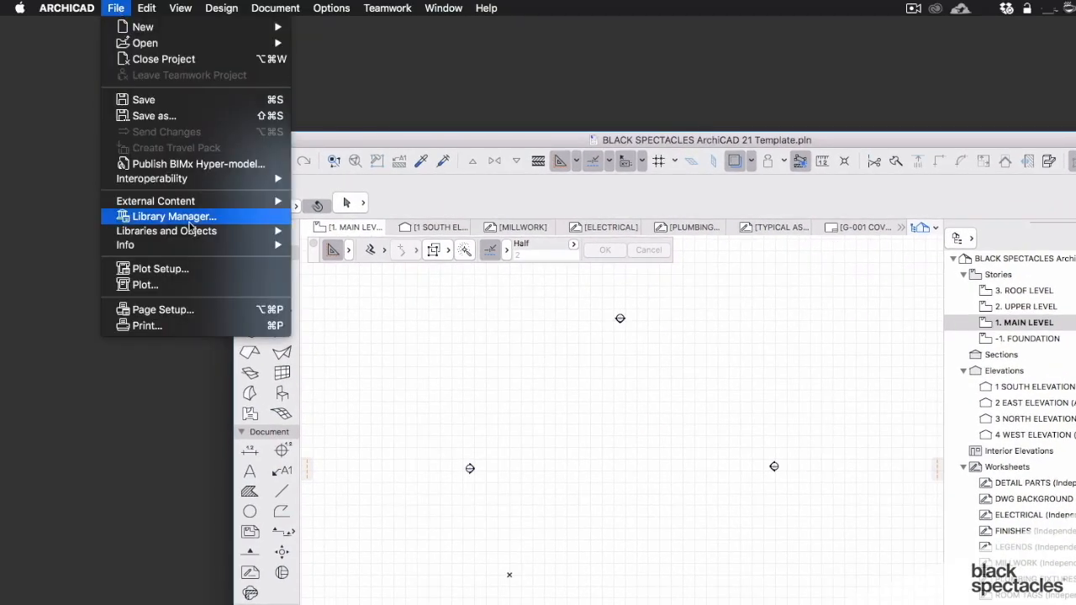
pyautogui.click(191, 222)
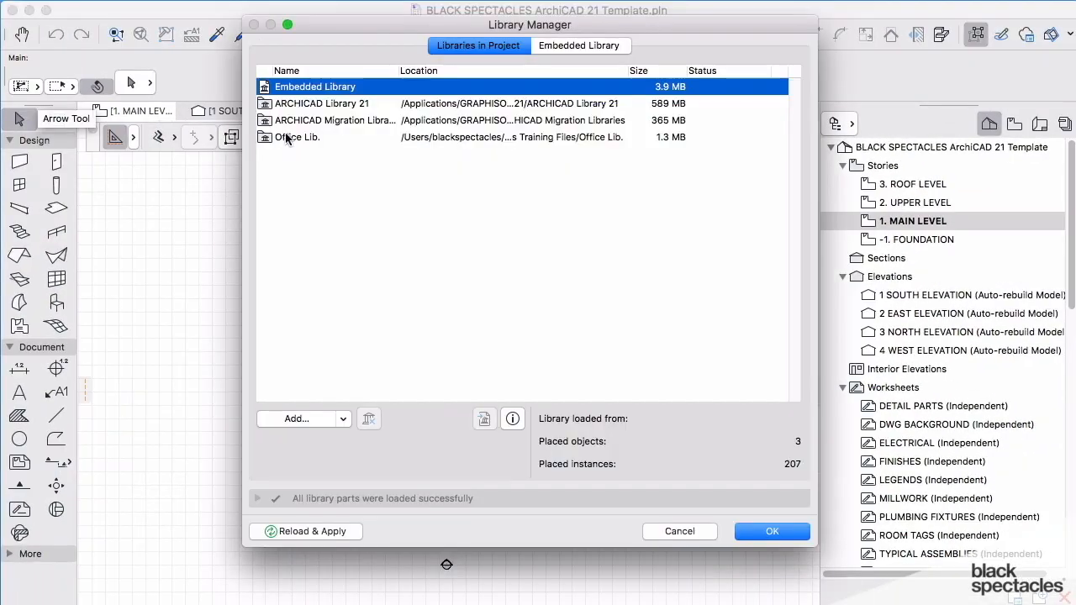
pyautogui.click(316, 103)
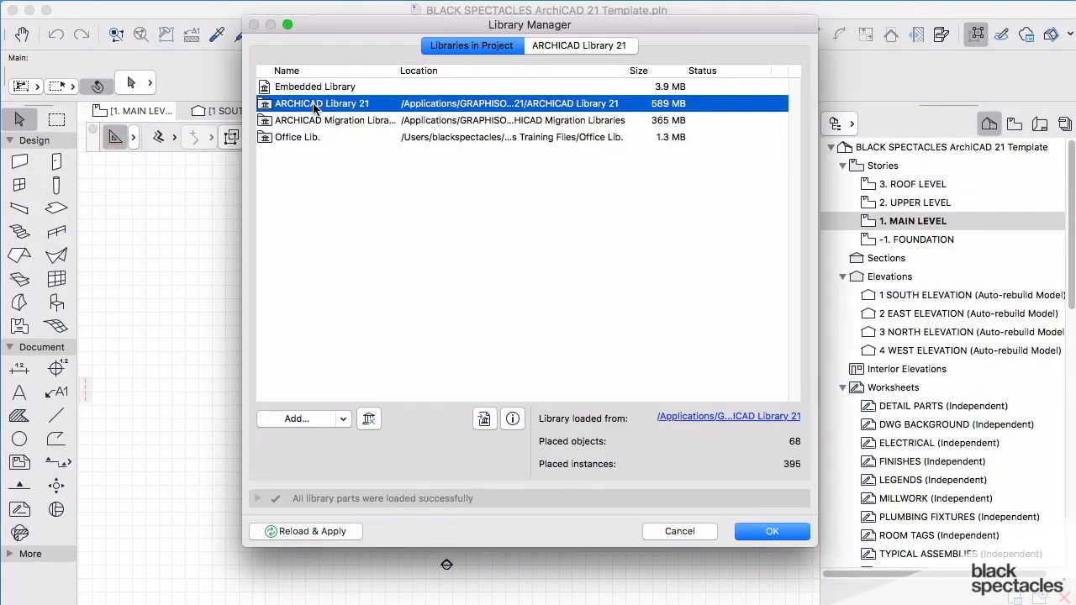
pyautogui.click(297, 138)
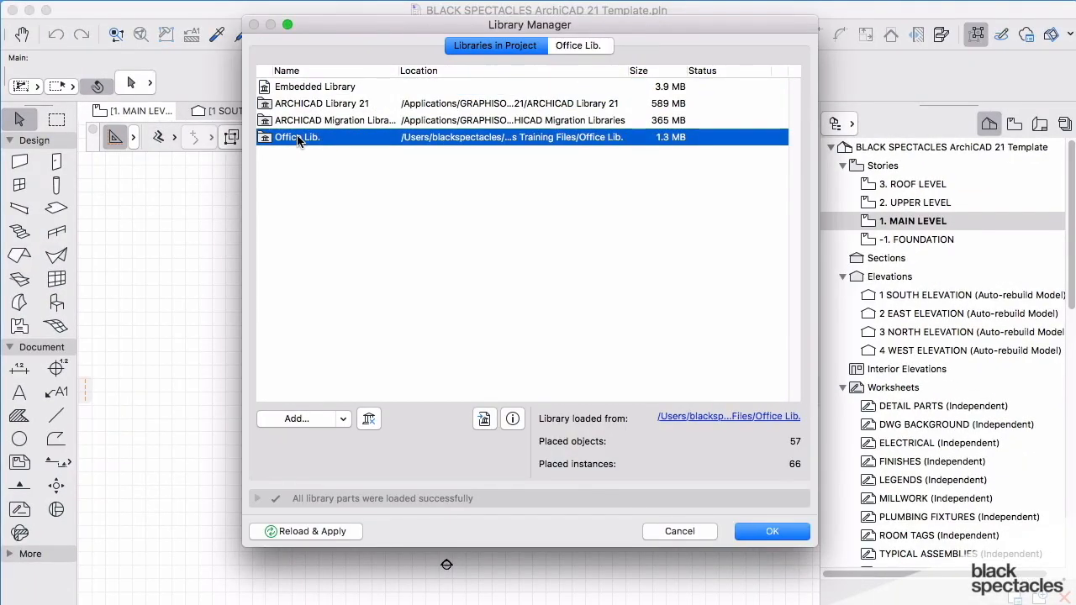
pyautogui.click(303, 121)
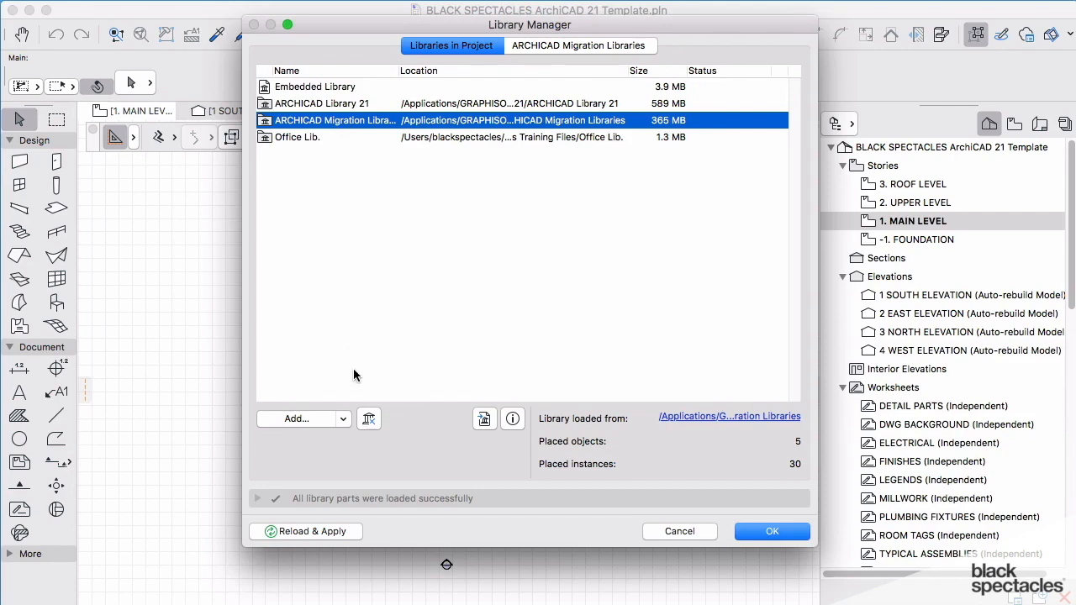
pyautogui.click(369, 419)
# - Add the ARCHICAD Migration Libraries folder from Applications/GRAPHISOFT/ARCHICAD 21 to the project libraries and apply the change
pyautogui.click(296, 419)
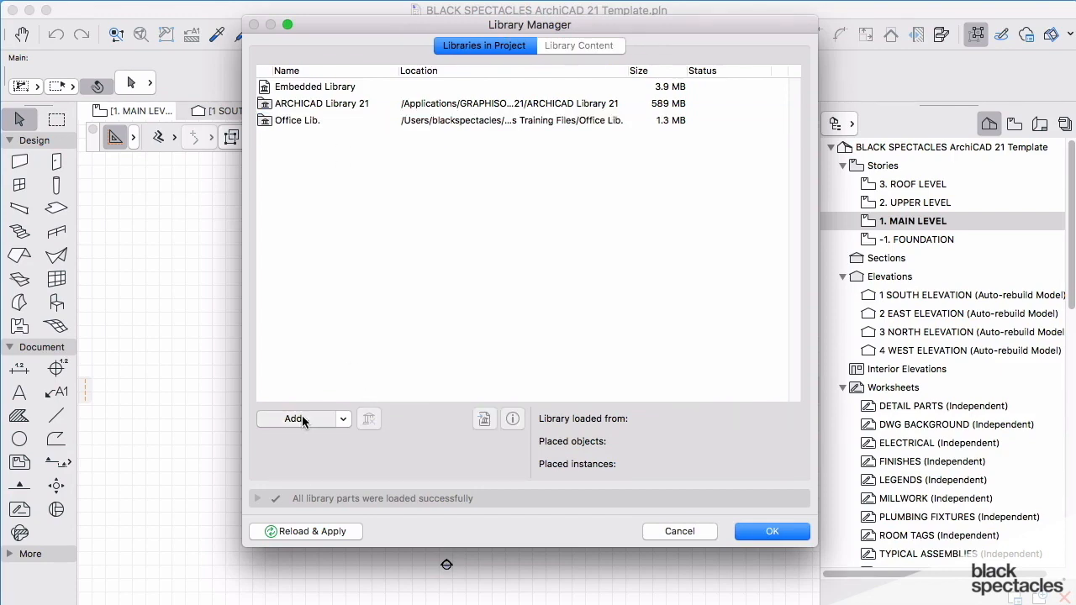
pyautogui.click(354, 177)
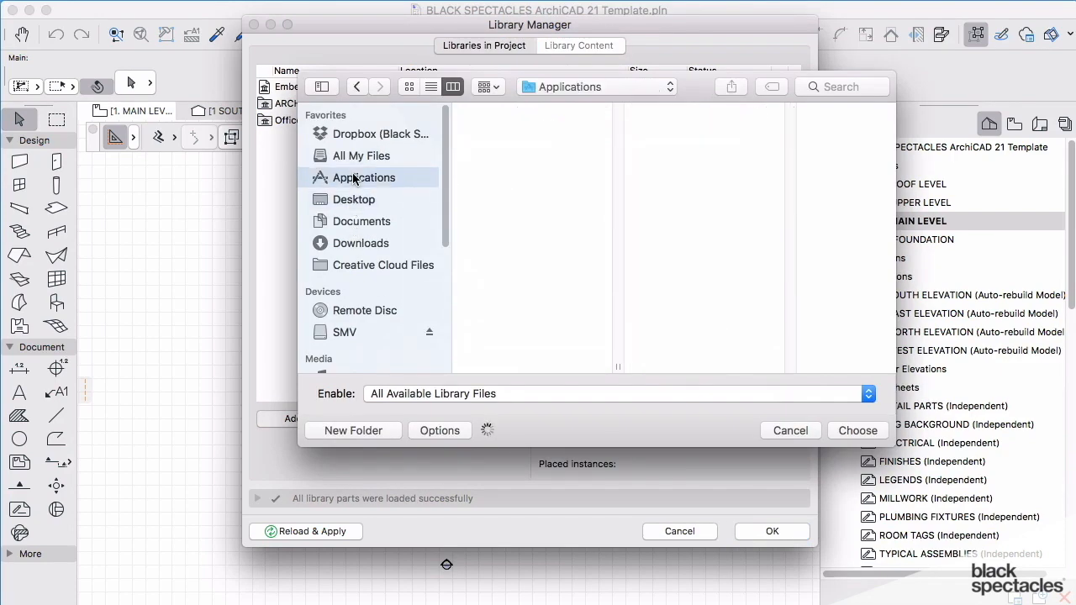
pyautogui.scroll(-10, 496, 270)
pyautogui.scroll(-5, 498, 278)
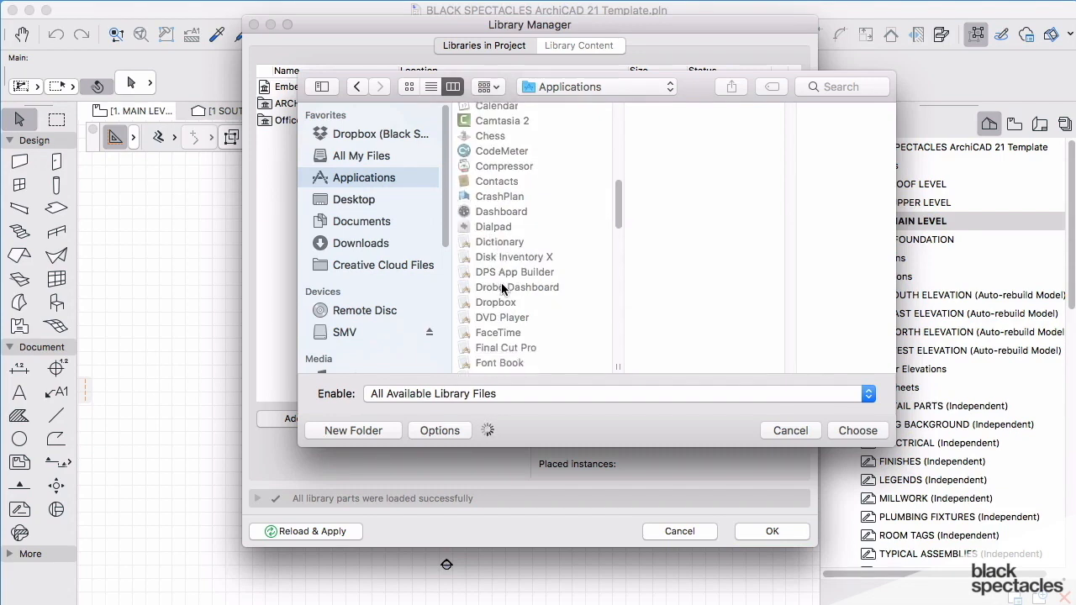
pyautogui.click(507, 303)
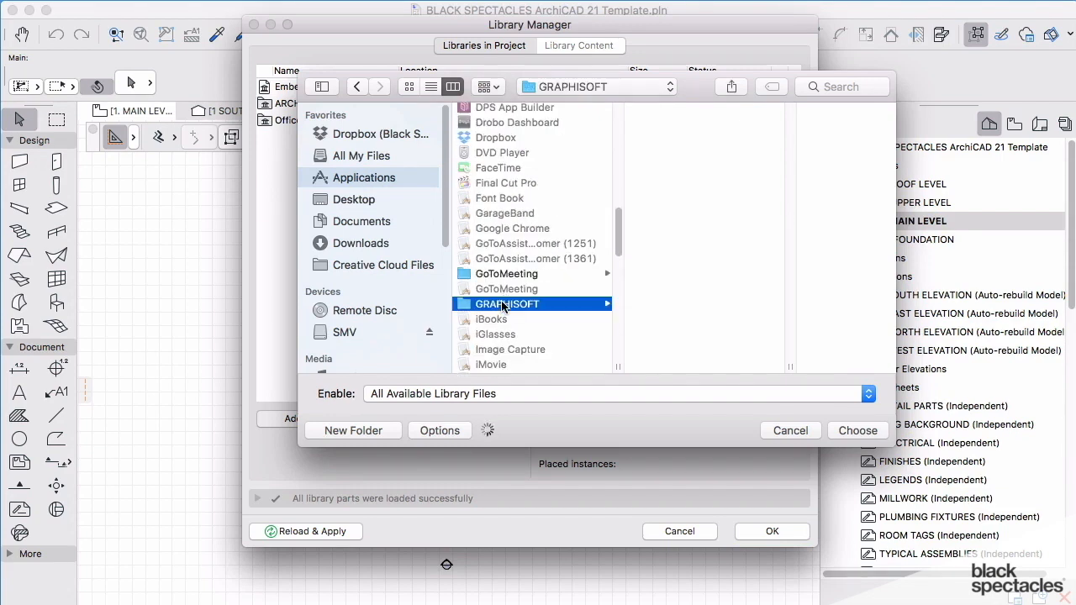
pyautogui.click(695, 114)
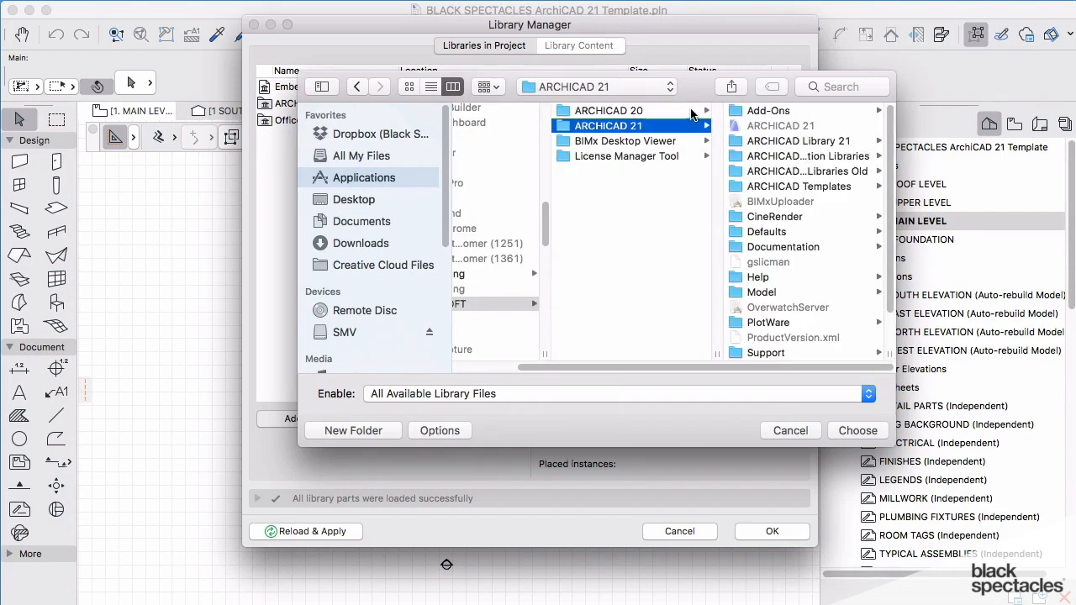
pyautogui.moveTo(683, 87); pyautogui.dragTo(595, 105)
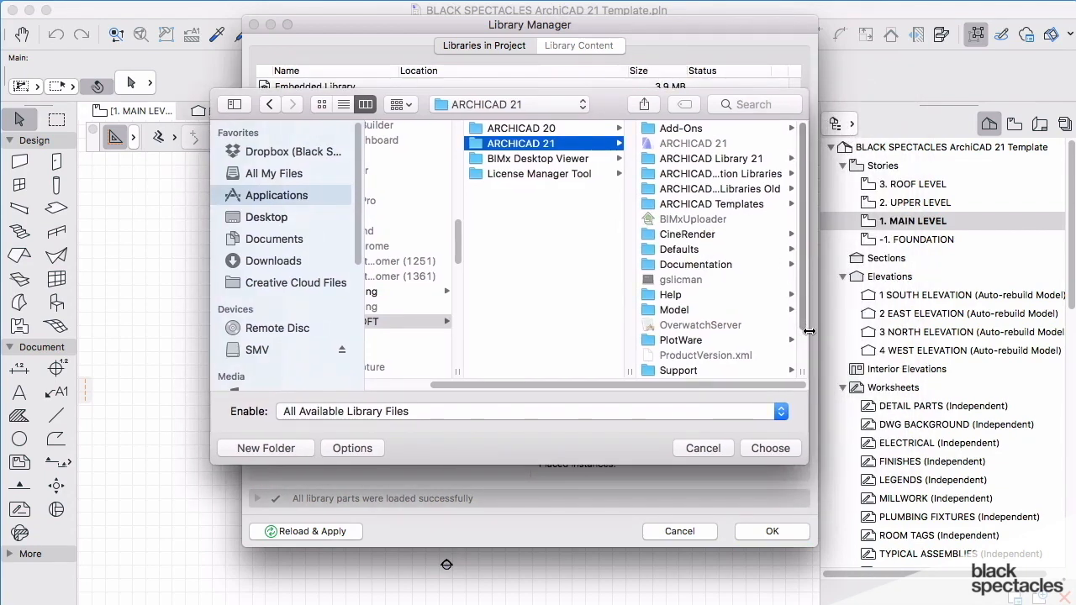
pyautogui.moveTo(809, 330); pyautogui.dragTo(887, 329)
pyautogui.moveTo(879, 380); pyautogui.dragTo(955, 388)
pyautogui.click(762, 174)
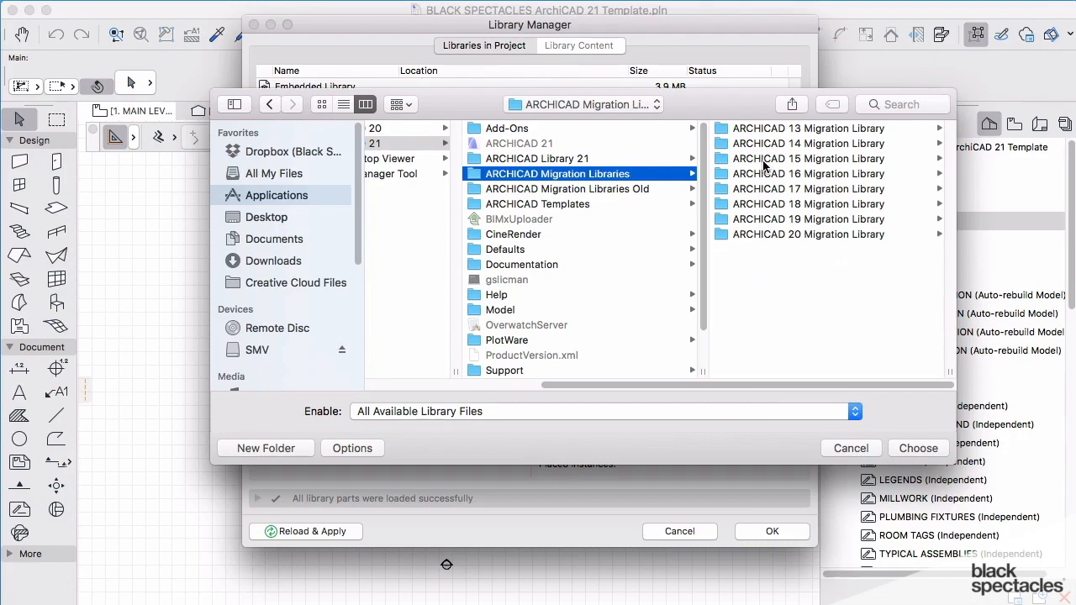
pyautogui.click(918, 448)
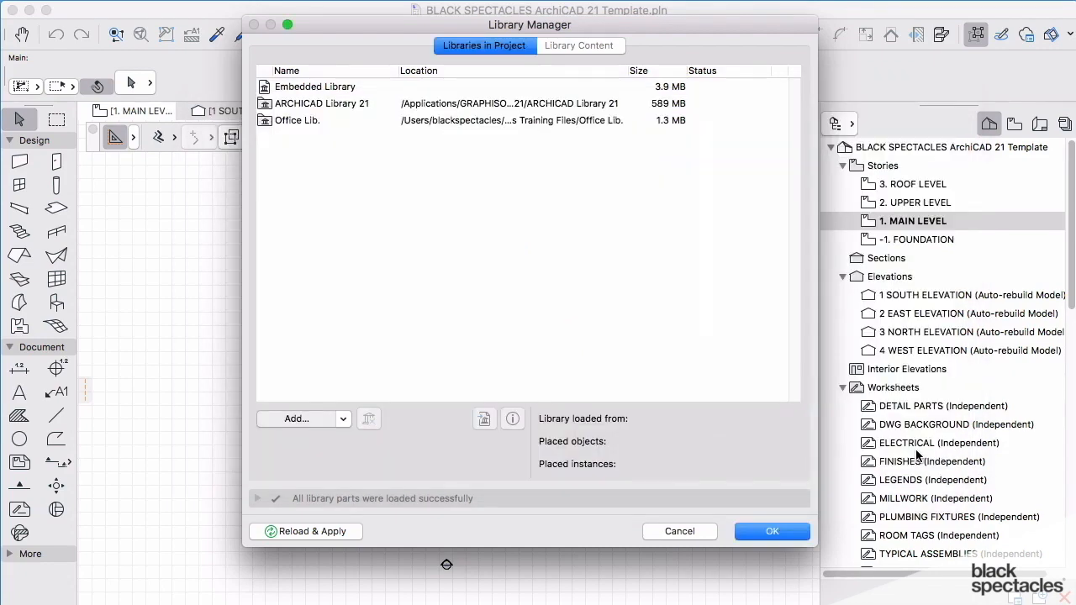
pyautogui.click(763, 532)
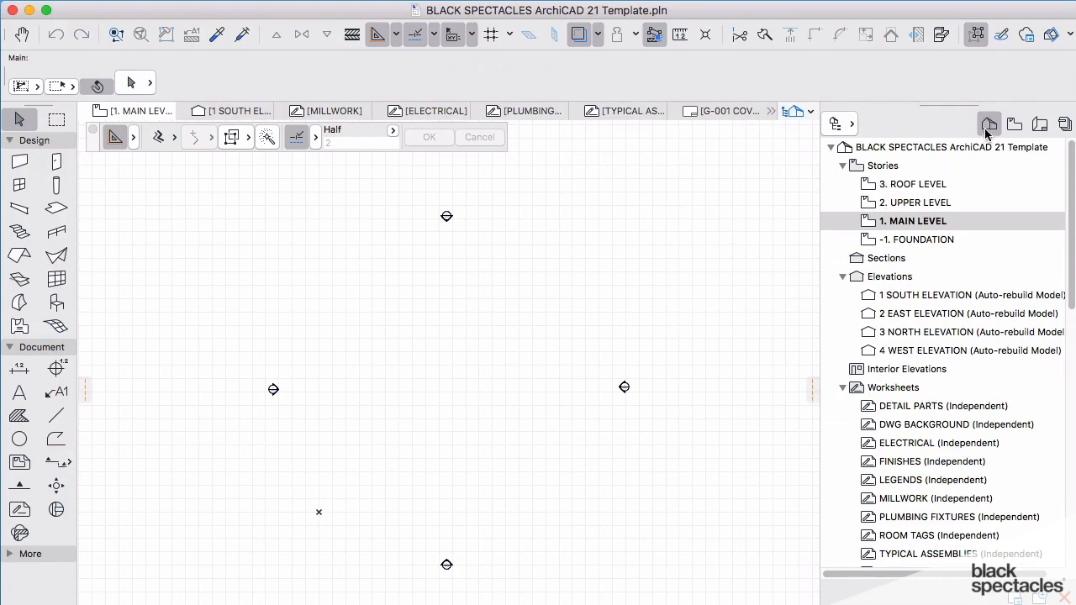
# - Open the DETAIL PARTS worksheet to examine its detail components, and return to the main level floor plan
pyautogui.click(898, 409)
pyautogui.doubleClick(898, 409)
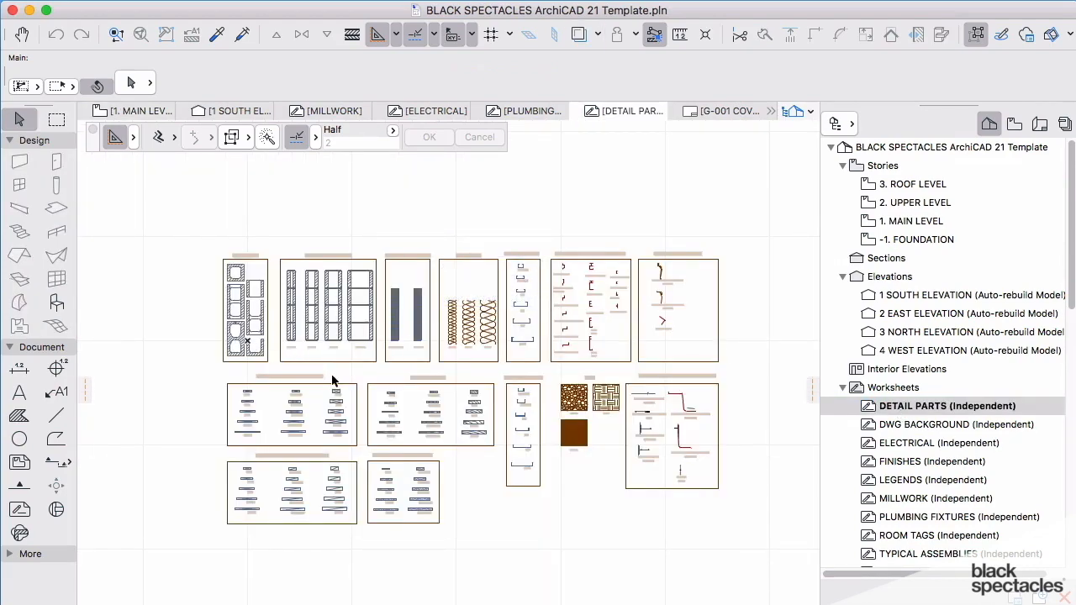
pyautogui.scroll(3, 331, 379)
pyautogui.scroll(-3, 337, 379)
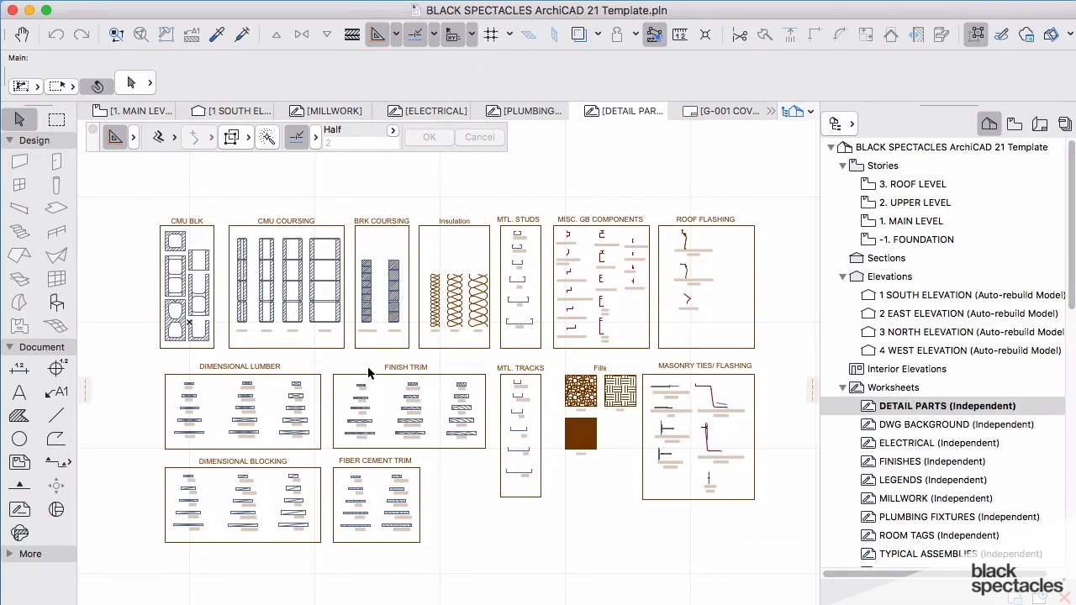
pyautogui.press('F2')
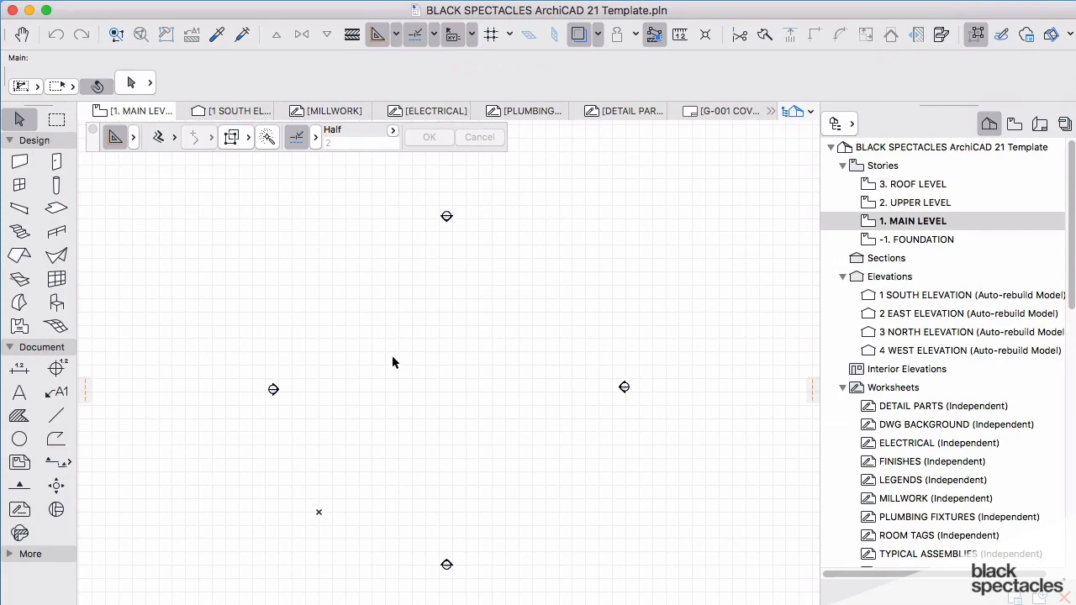
# - Activate the Wall tool and browse its saved wall favorites
pyautogui.click(25, 165)
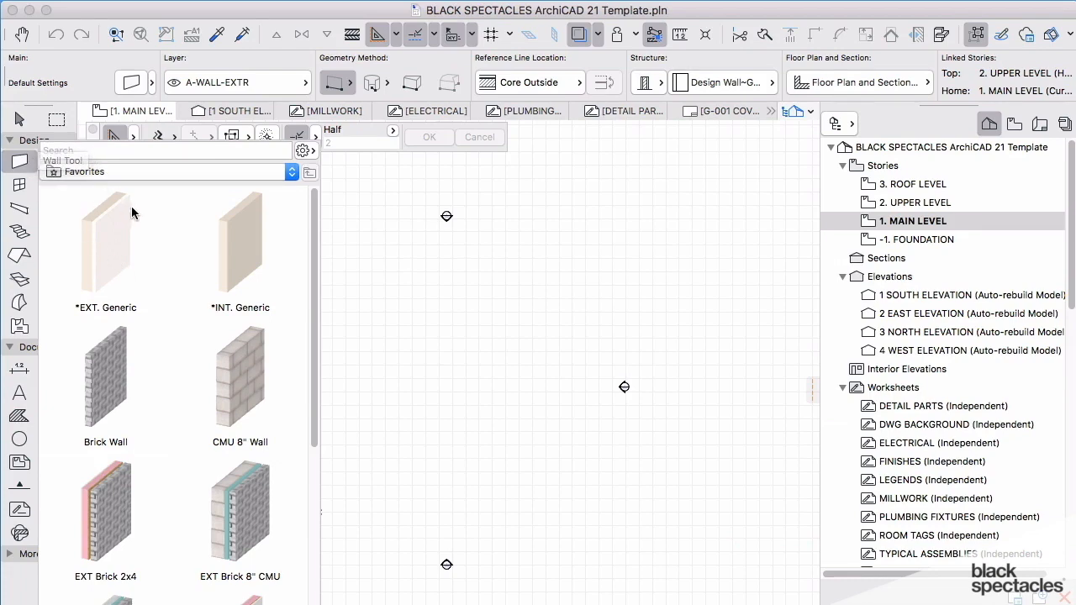
pyautogui.scroll(-2, 163, 288)
pyautogui.scroll(-10, 163, 291)
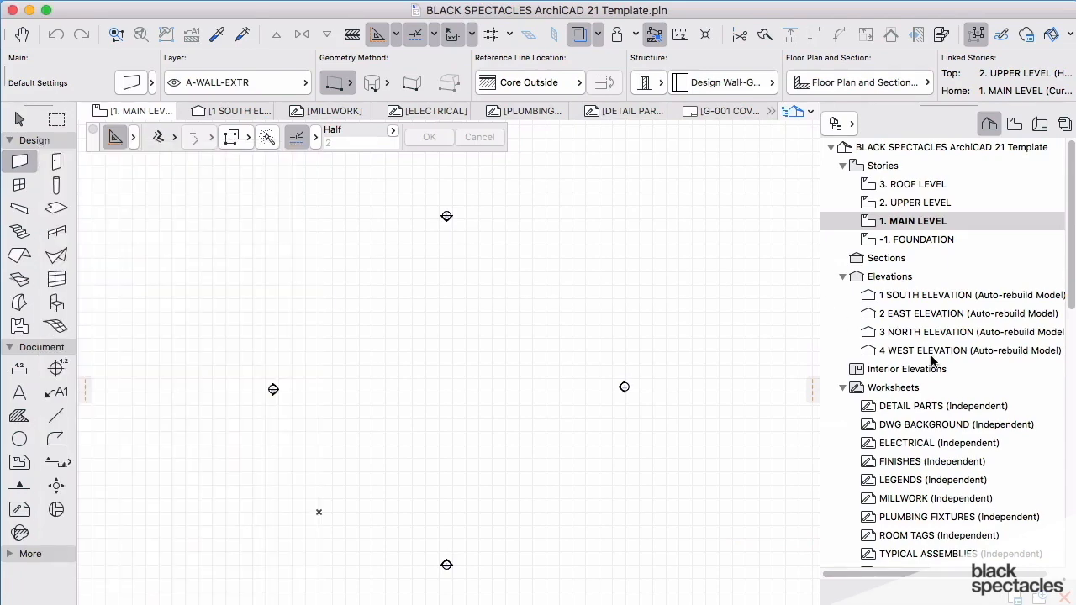
# - Review the View Map with the Construction Documentation (Cloned) folder collapsed, and display the Layout Book
pyautogui.click(1014, 125)
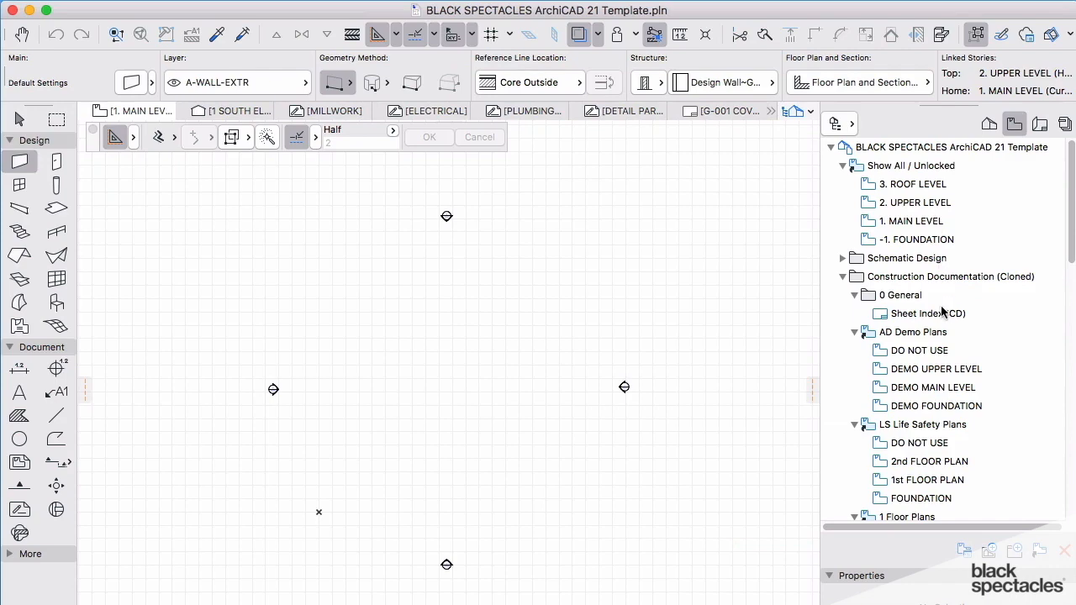
pyautogui.click(844, 278)
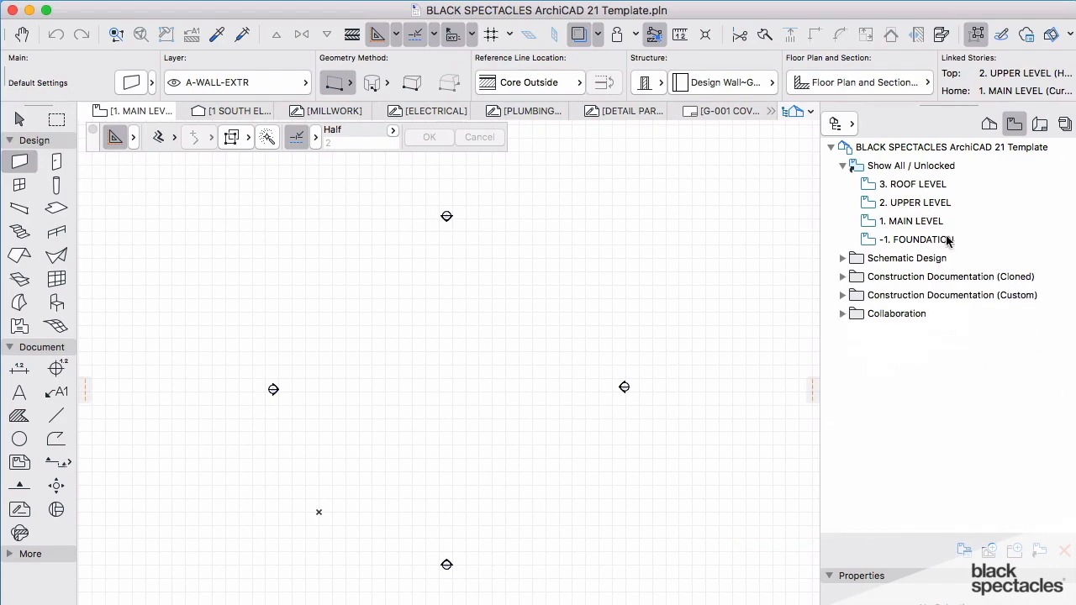
pyautogui.click(1039, 124)
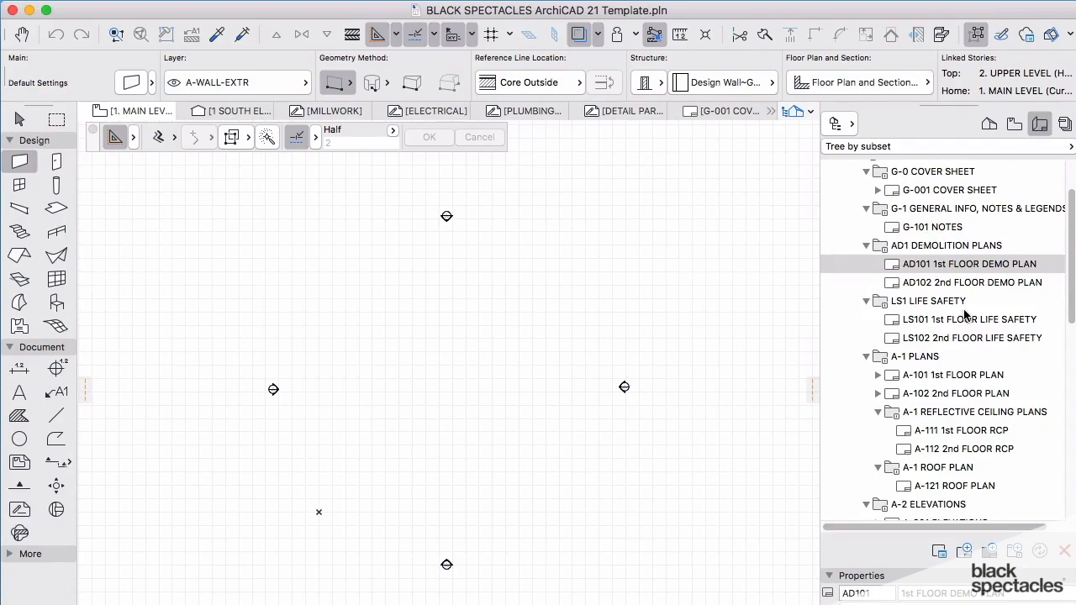